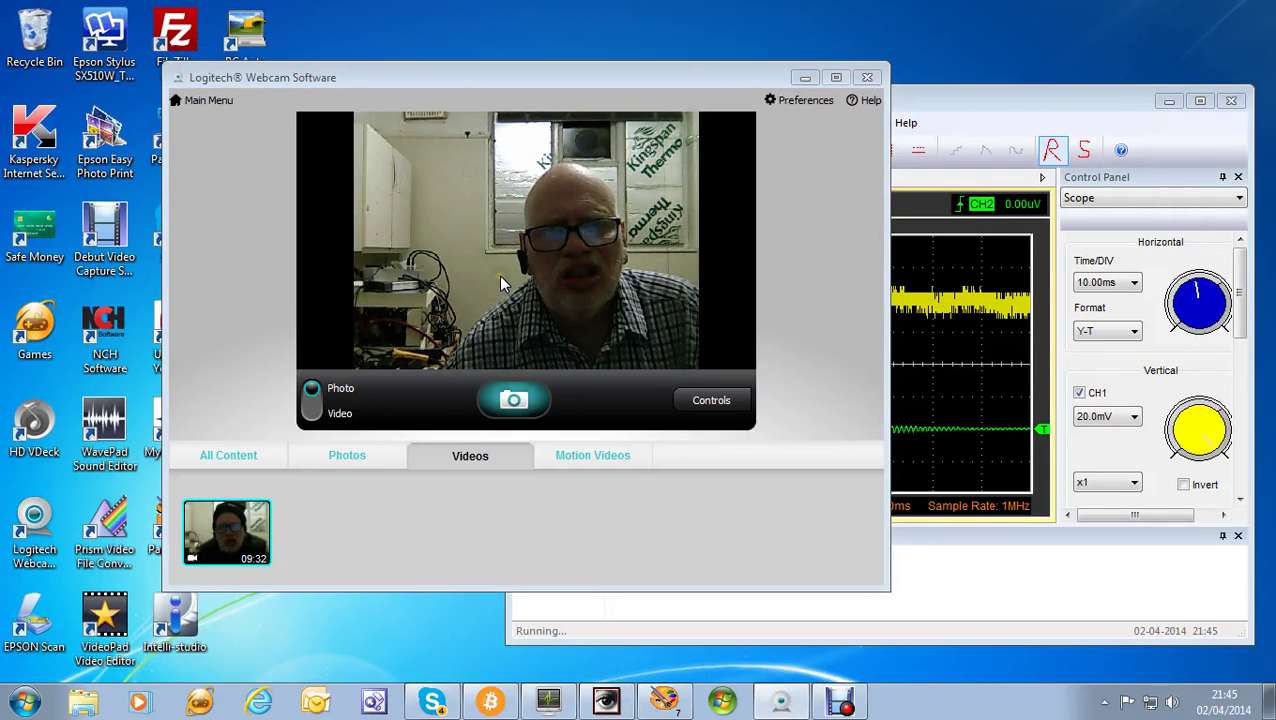
Drag the Logitech webcam preview window left to uncover the oscilloscope traces.
{"action": "left_click", "coordinate": [533, 79]}
{"action": "left_click_drag", "start_coordinate": [533, 79], "coordinate": [286, 86]}
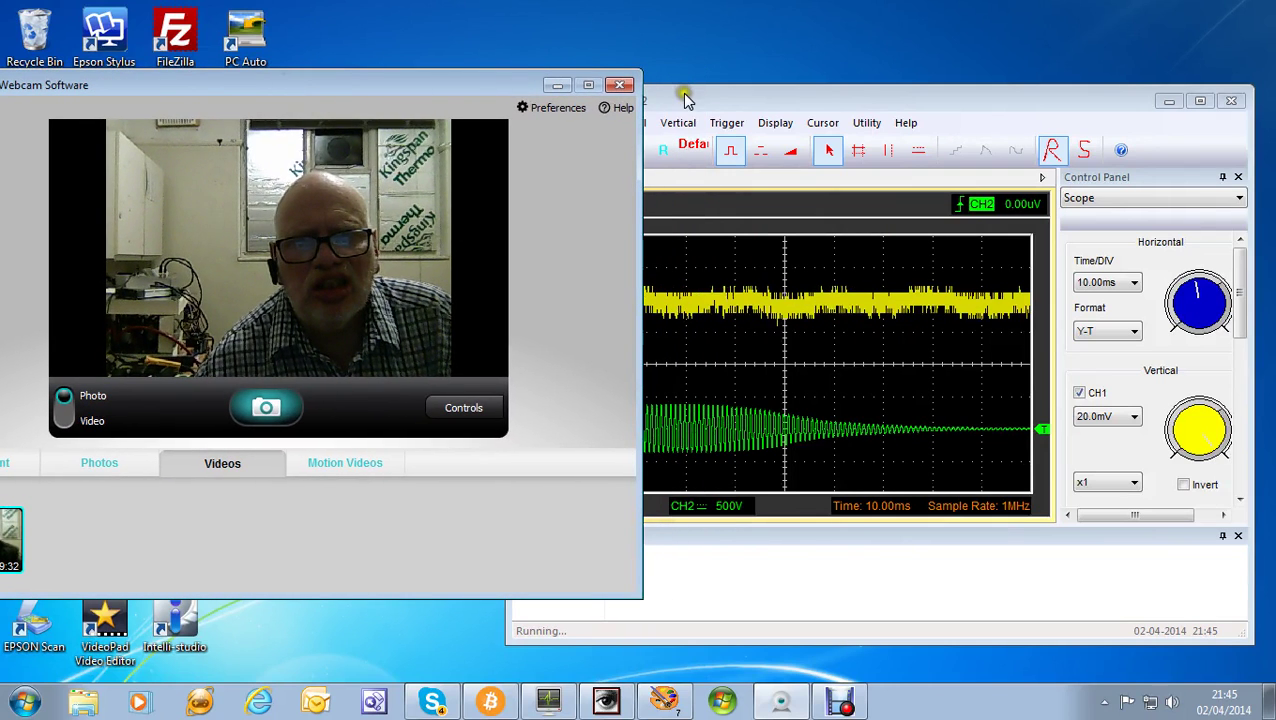
Bring the Hantek6022BE scope window forward, then the Debut Video Capture recorder.
{"action": "left_click", "coordinate": [682, 98]}
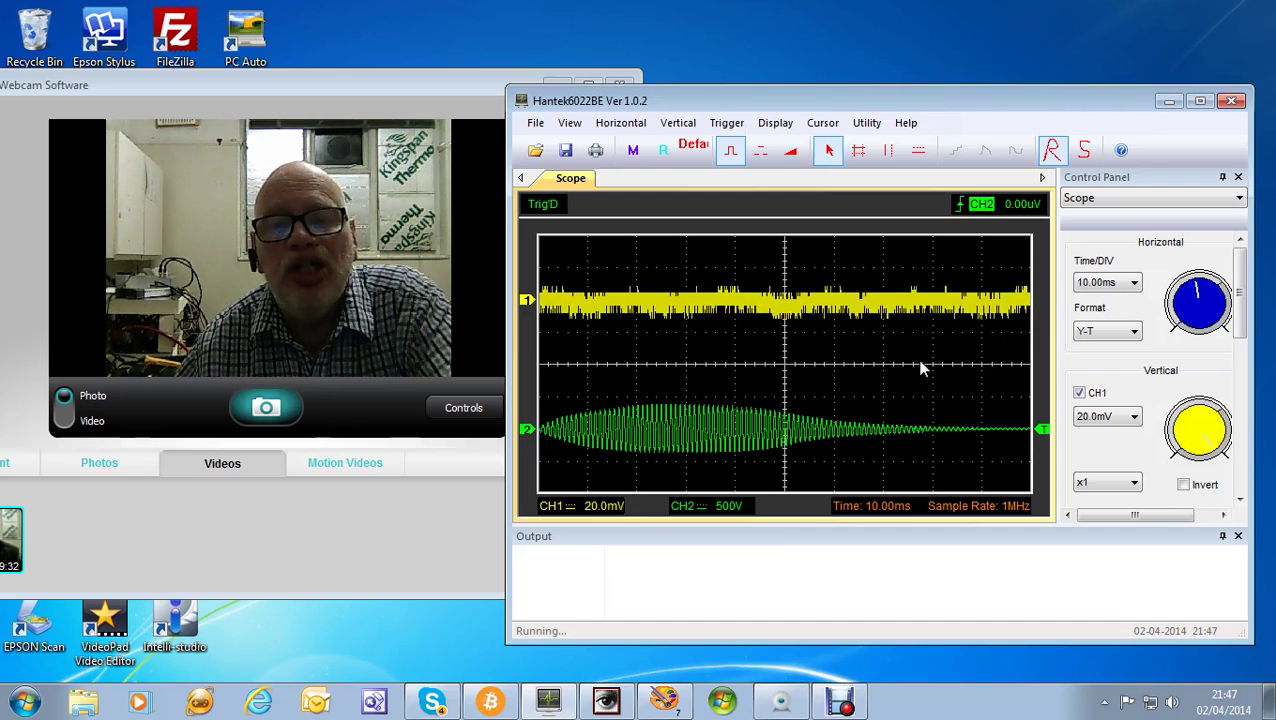
{"action": "left_click", "coordinate": [840, 703]}
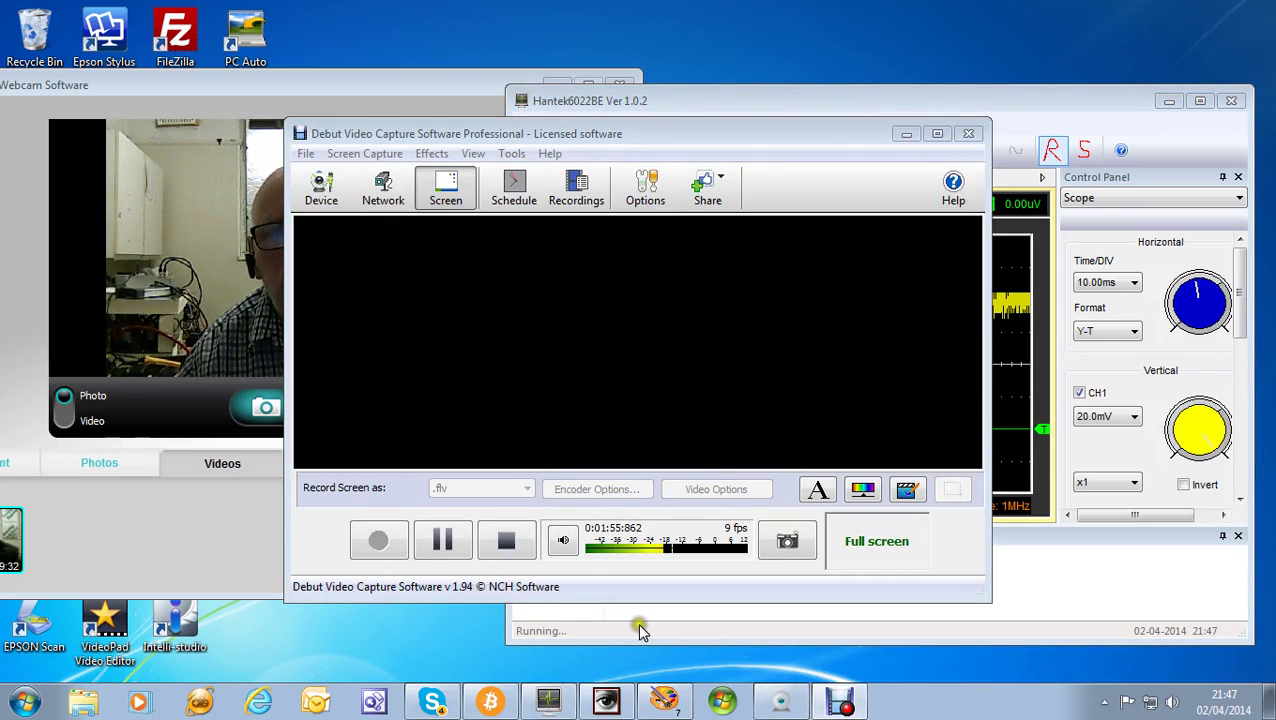